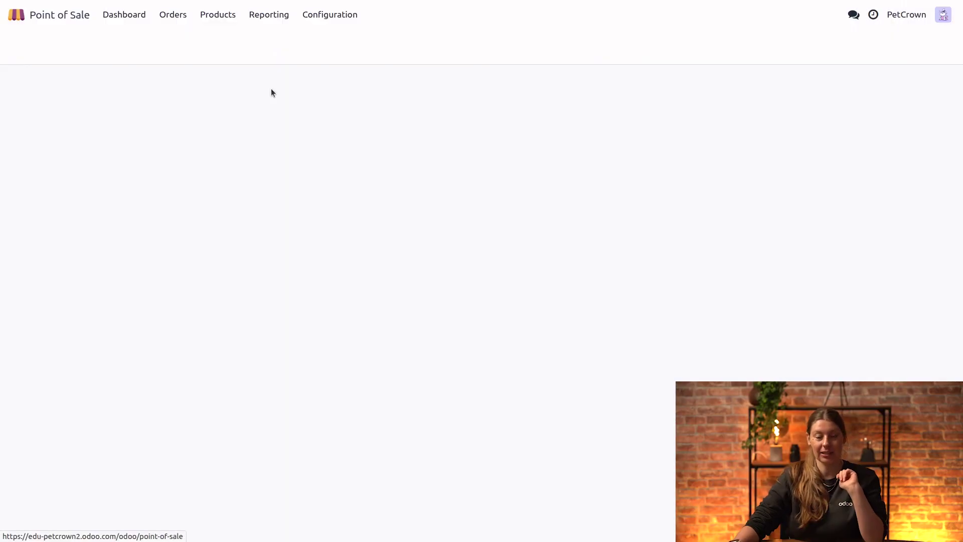
- Open the PetCrown Point of Sale settings and scroll to the Bills & Receipts options
{"action": "left_click", "coordinate": [315, 21]}
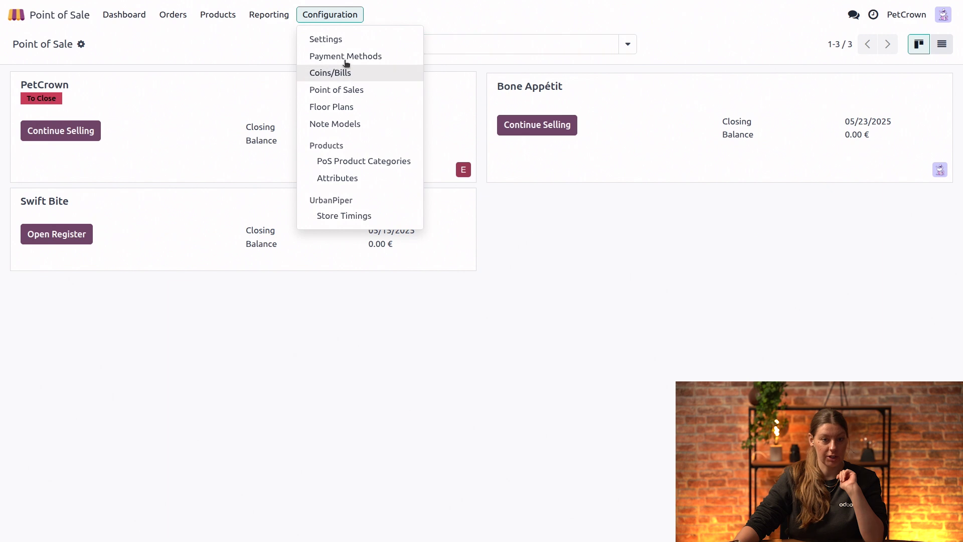
{"action": "left_click", "coordinate": [335, 40]}
{"action": "scroll", "coordinate": [326, 181], "scroll_direction": "down", "scroll_amount": 1}
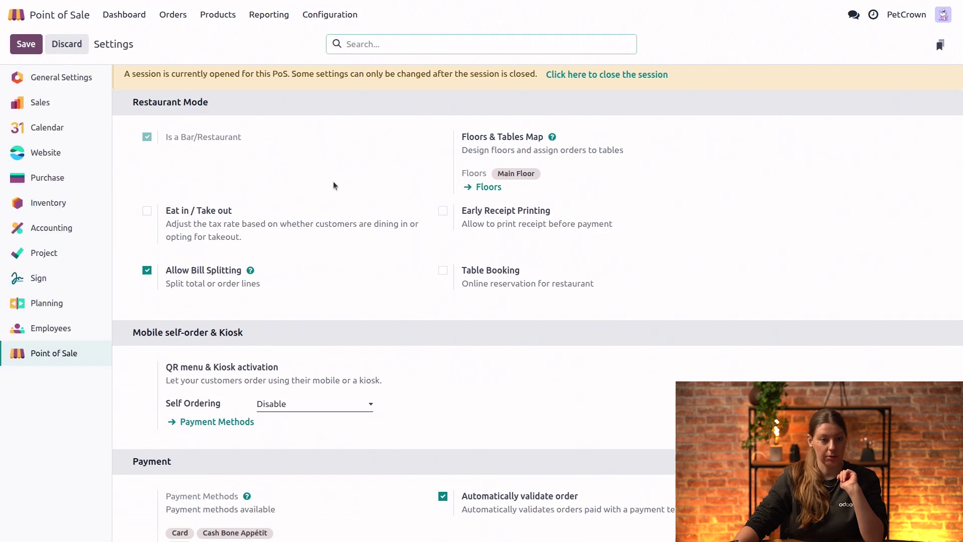
{"action": "scroll", "coordinate": [323, 178], "scroll_direction": "down", "scroll_amount": 4}
{"action": "scroll", "coordinate": [322, 175], "scroll_direction": "down", "scroll_amount": 4}
{"action": "scroll", "coordinate": [323, 175], "scroll_direction": "down", "scroll_amount": 2}
{"action": "scroll", "coordinate": [321, 175], "scroll_direction": "down", "scroll_amount": 5}
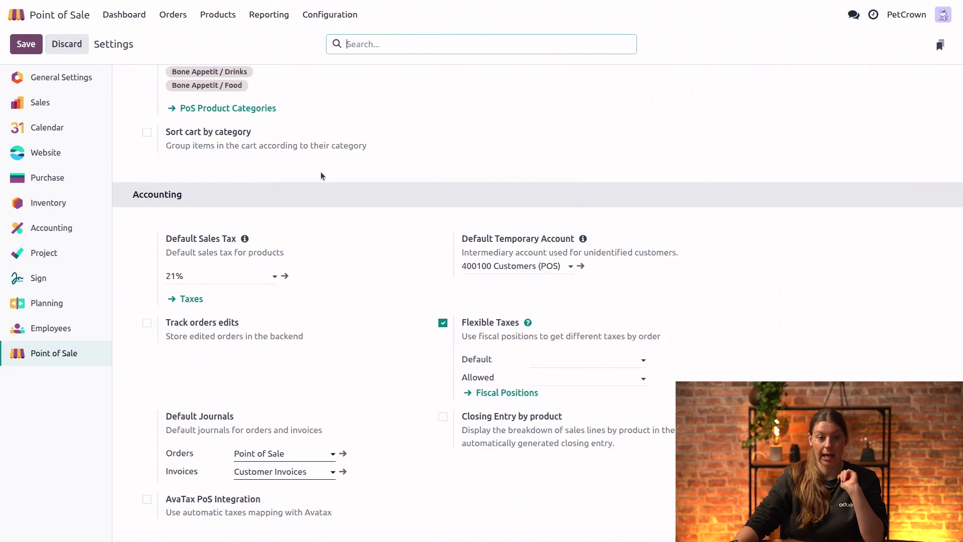
{"action": "scroll", "coordinate": [321, 175], "scroll_direction": "down", "scroll_amount": 4}
{"action": "scroll", "coordinate": [321, 174], "scroll_direction": "down", "scroll_amount": 5}
{"action": "scroll", "coordinate": [321, 175], "scroll_direction": "down", "scroll_amount": 4}
{"action": "scroll", "coordinate": [321, 175], "scroll_direction": "down", "scroll_amount": 4}
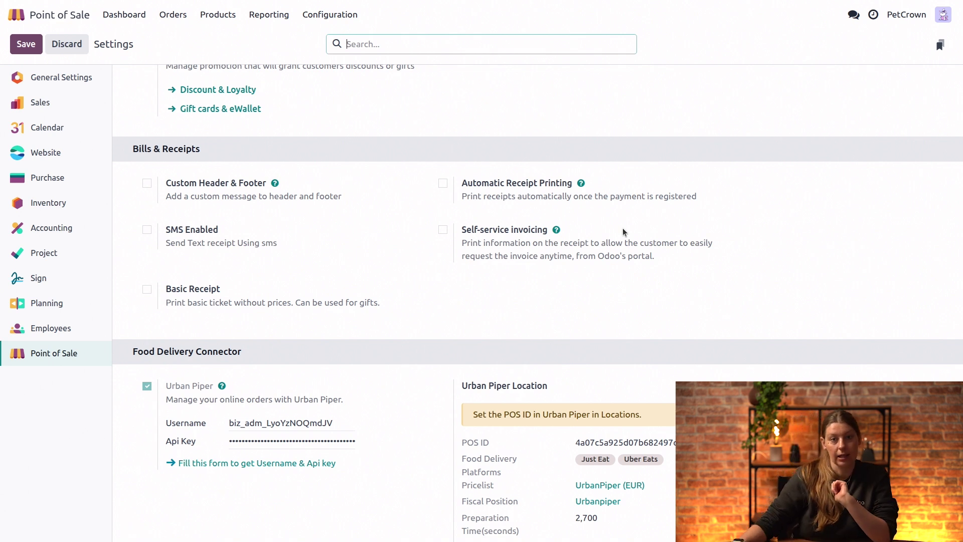
- Enable Custom Header & Footer with 'Thanks for shopping with us!' and 'Have a tasty day!', then save
{"action": "left_click", "coordinate": [148, 183]}
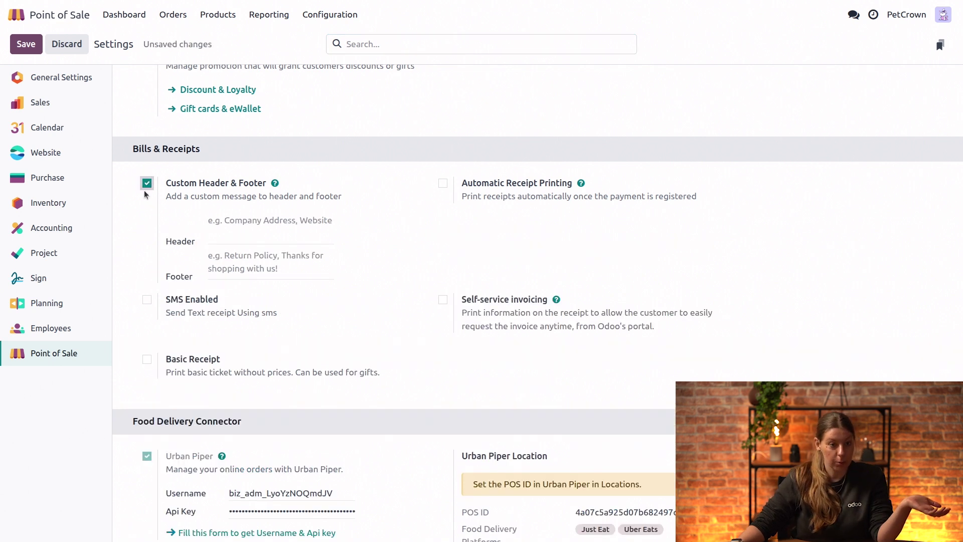
{"action": "left_click", "coordinate": [256, 224]}
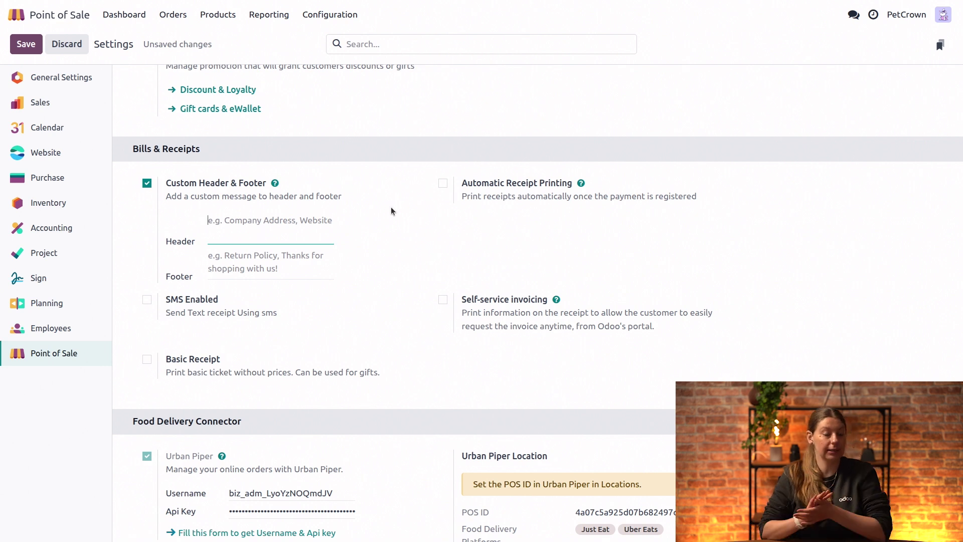
{"action": "type", "text": "Thank"}
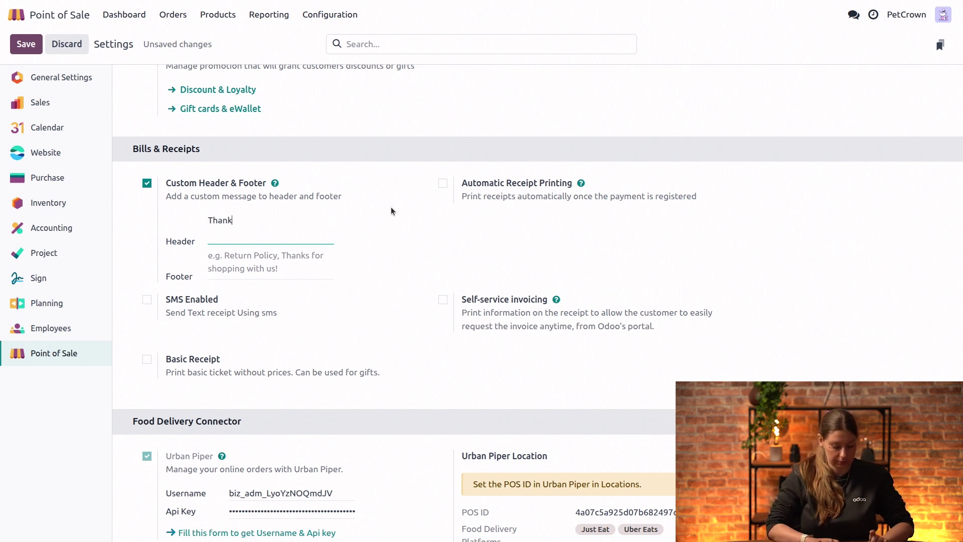
{"action": "type", "text": "s for shopp"}
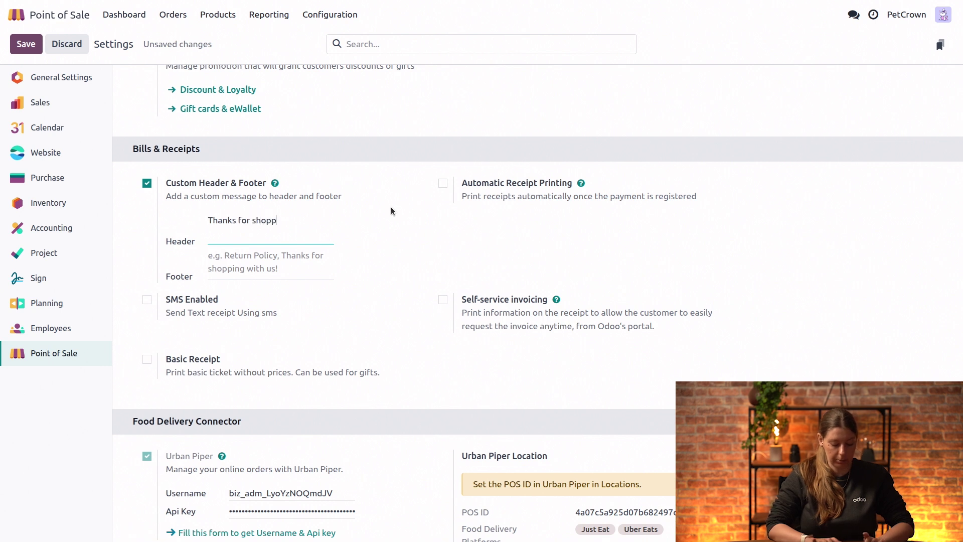
{"action": "type", "text": "ing with us!"}
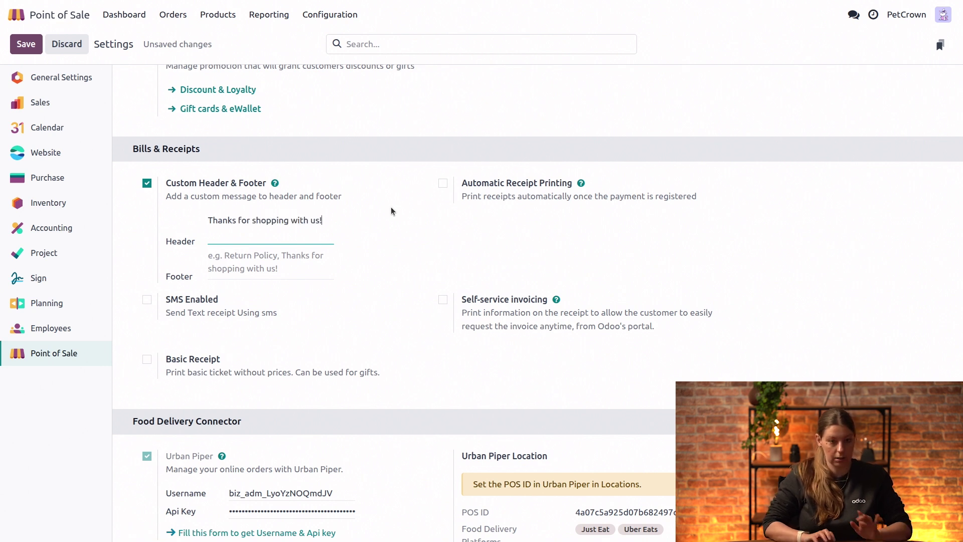
{"action": "left_click", "coordinate": [232, 270]}
{"action": "type", "text": "Ha"}
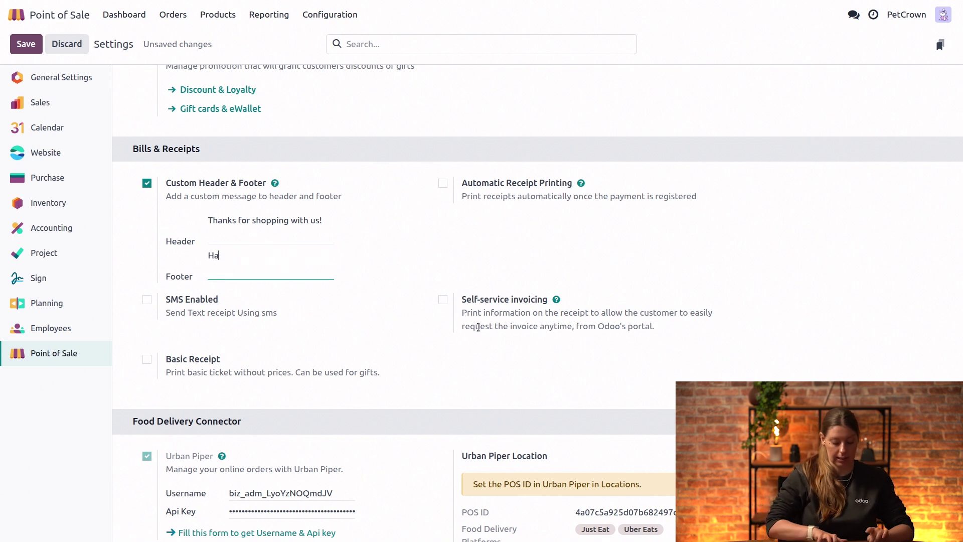
{"action": "type", "text": "ve"}
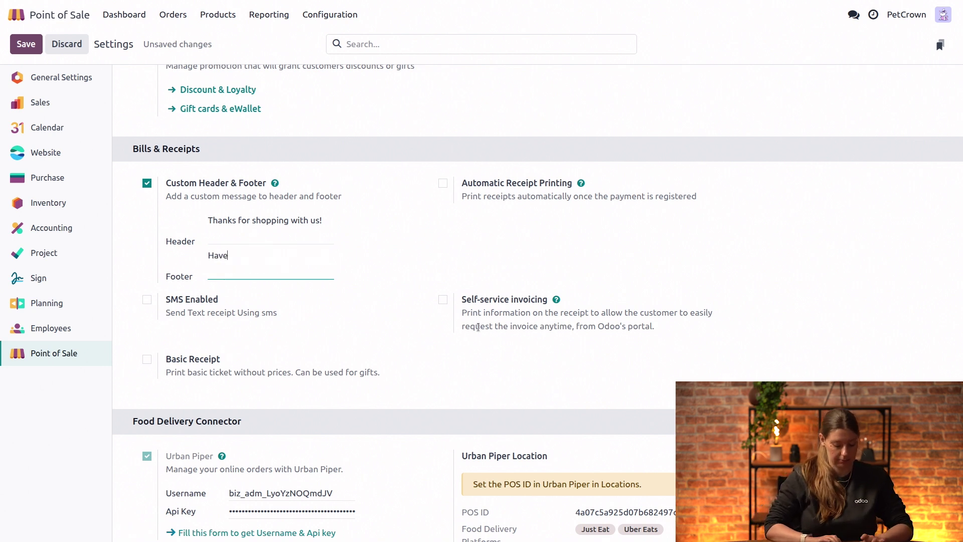
{"action": "type", "text": " a tasty day"}
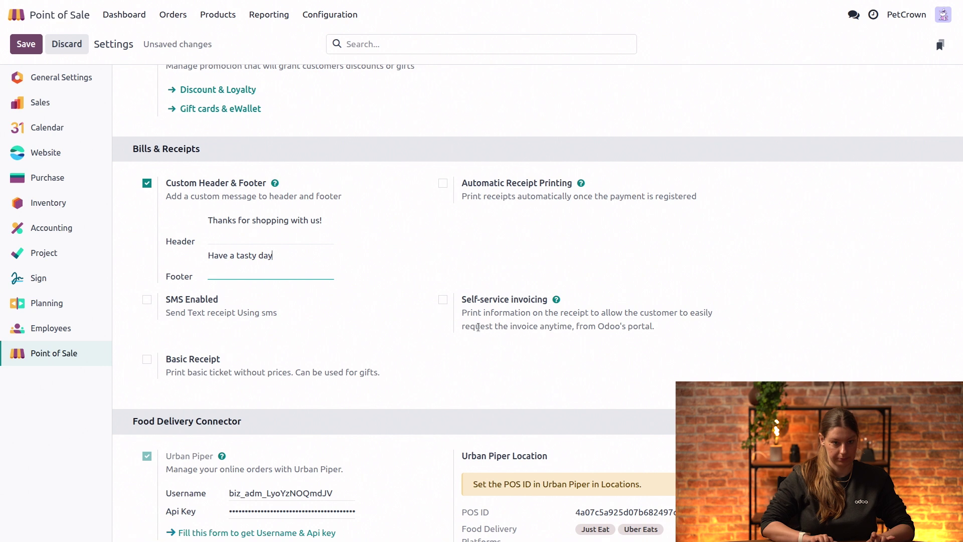
{"action": "type", "text": "!"}
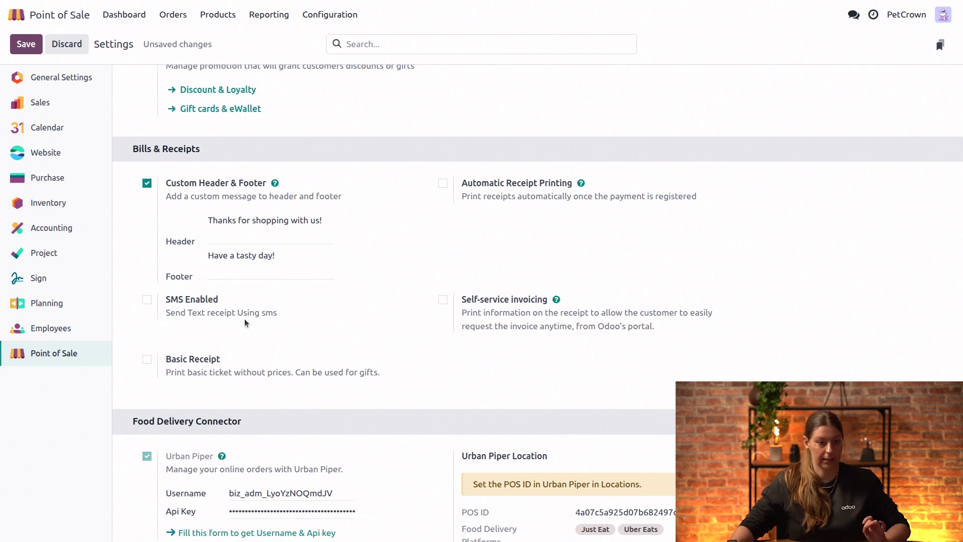
{"action": "left_click", "coordinate": [34, 46]}
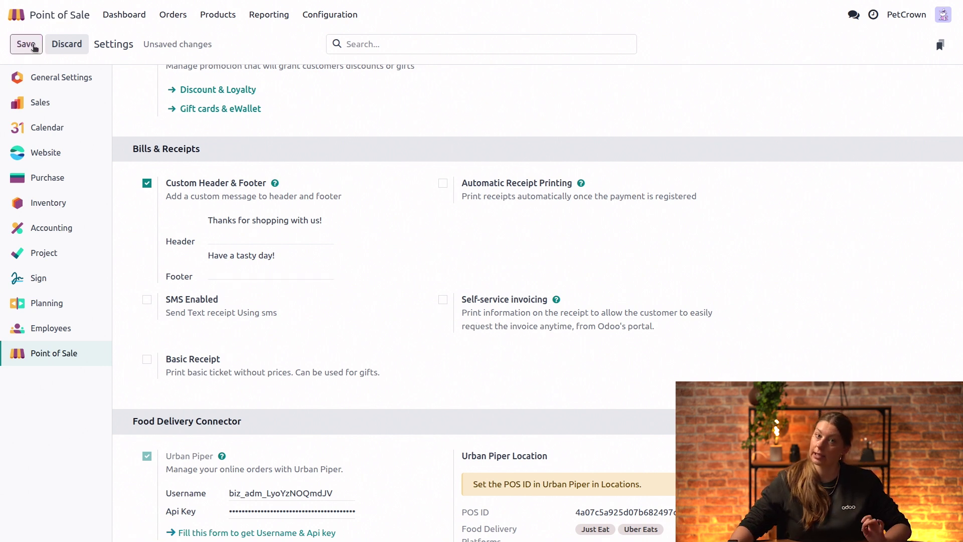
- Resume Bone Appétit selling and add Barkcakes, Meowter and Cookitties to table 1's order
{"action": "left_click", "coordinate": [144, 12]}
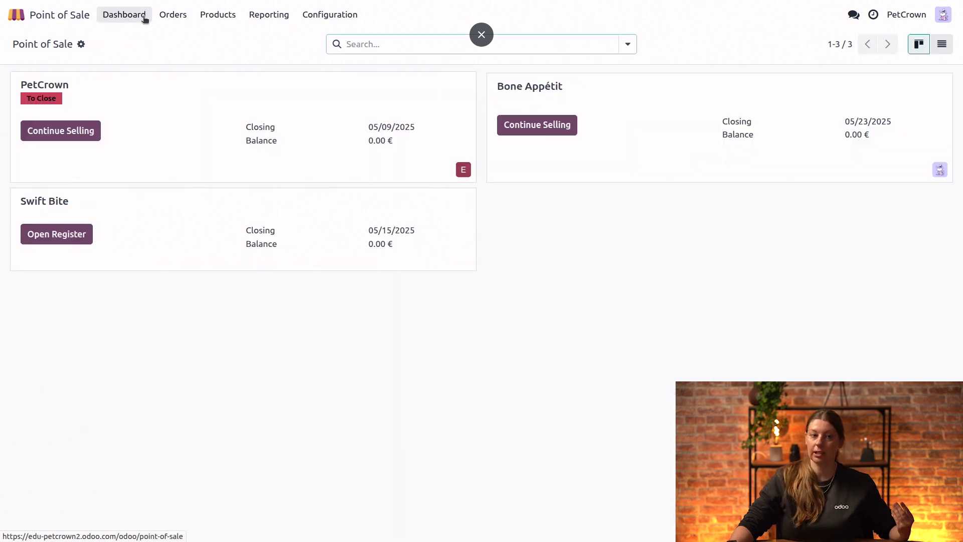
{"action": "left_click", "coordinate": [534, 126]}
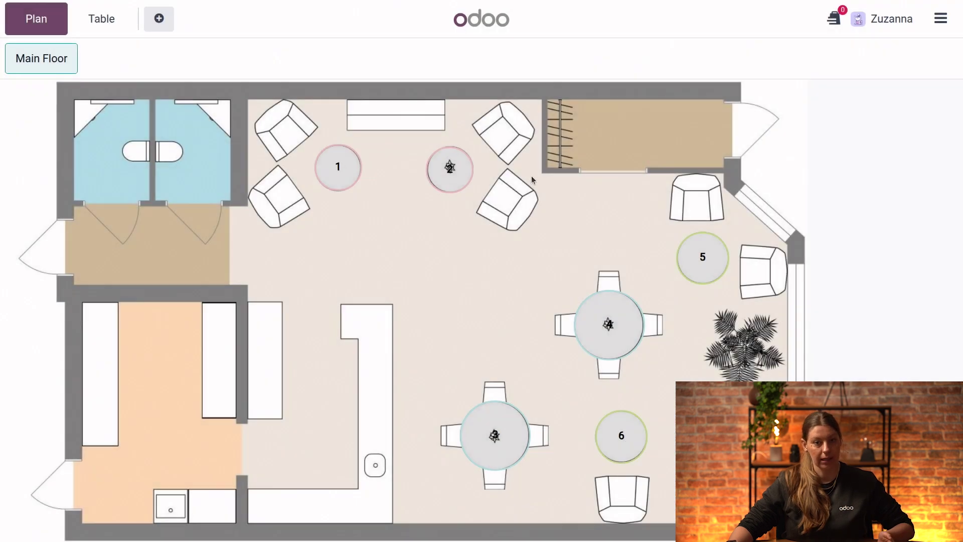
{"action": "left_click", "coordinate": [346, 171]}
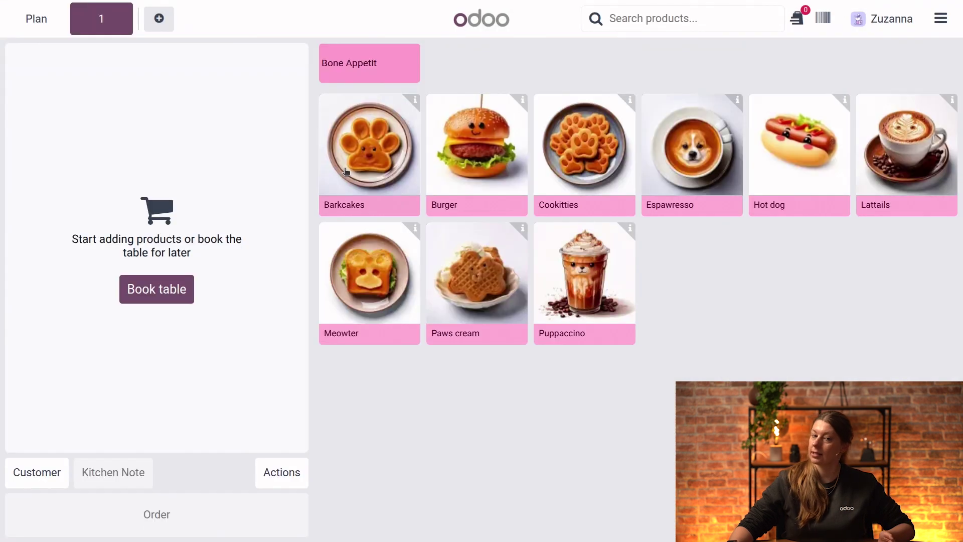
{"action": "left_click", "coordinate": [337, 145]}
{"action": "left_click", "coordinate": [362, 280]}
{"action": "left_click", "coordinate": [592, 159]}
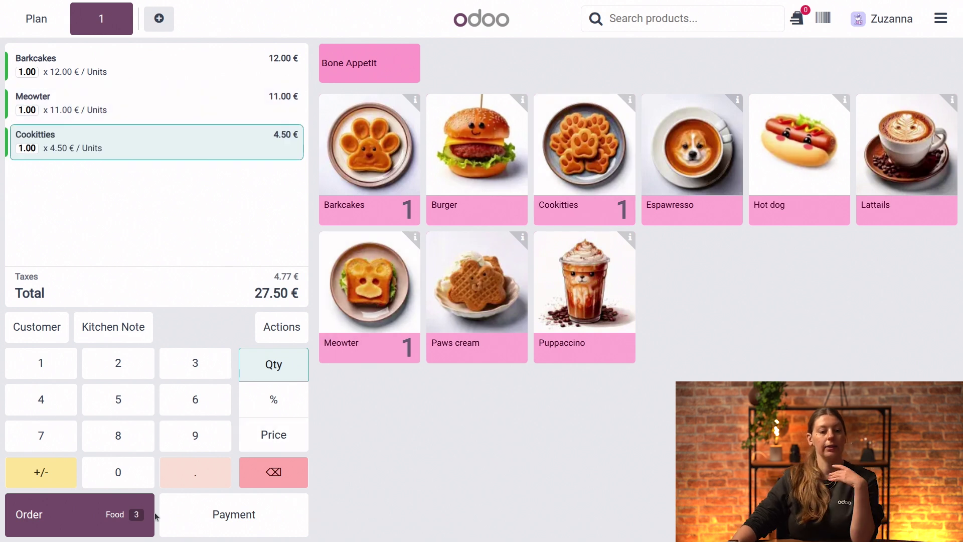
- Pay the 27.50 € order by card and scroll through its receipt
{"action": "left_click", "coordinate": [234, 516]}
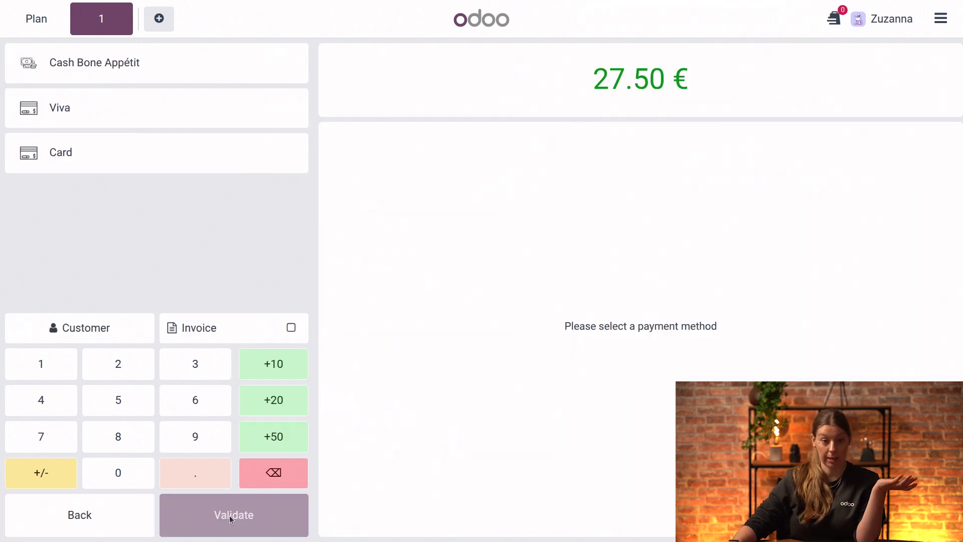
{"action": "left_click", "coordinate": [113, 152]}
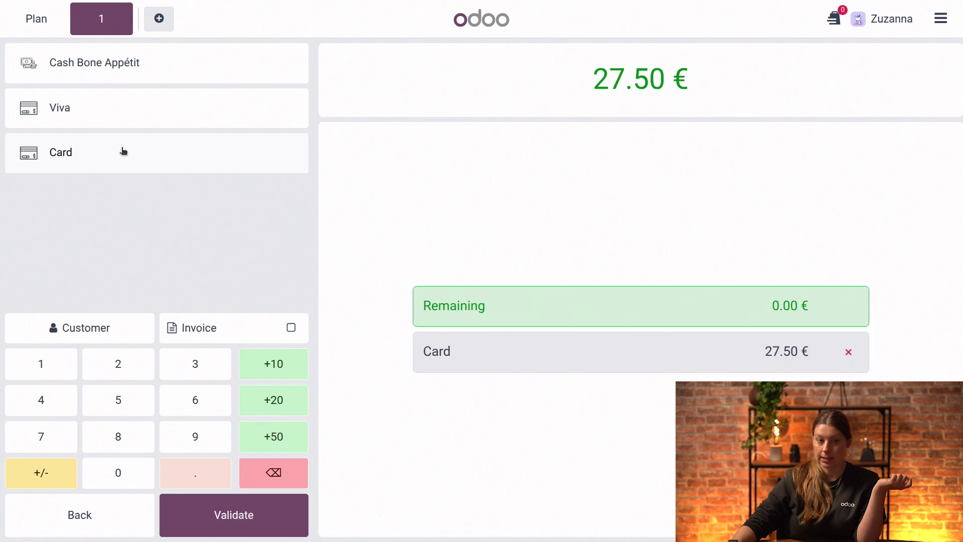
{"action": "left_click", "coordinate": [226, 521]}
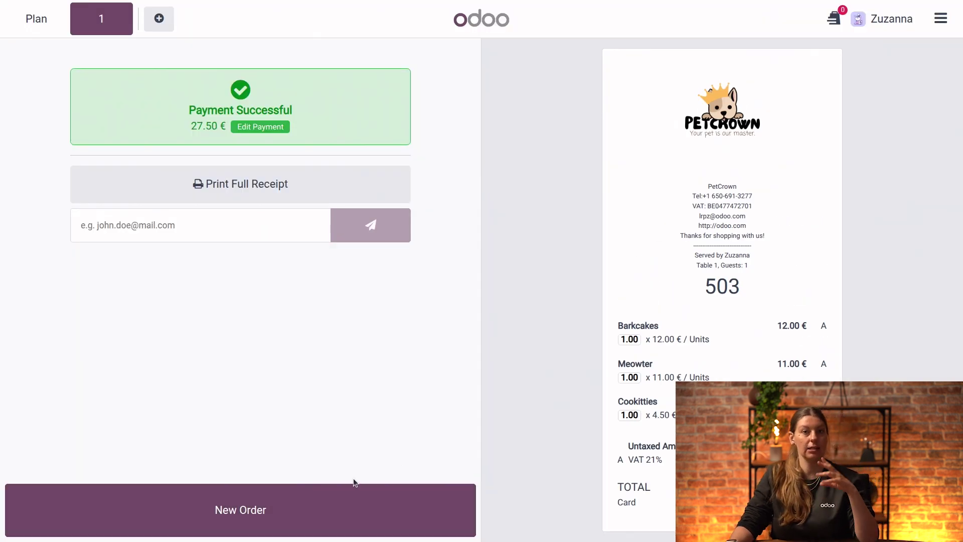
{"action": "scroll", "coordinate": [701, 138], "scroll_direction": "down", "scroll_amount": 2}
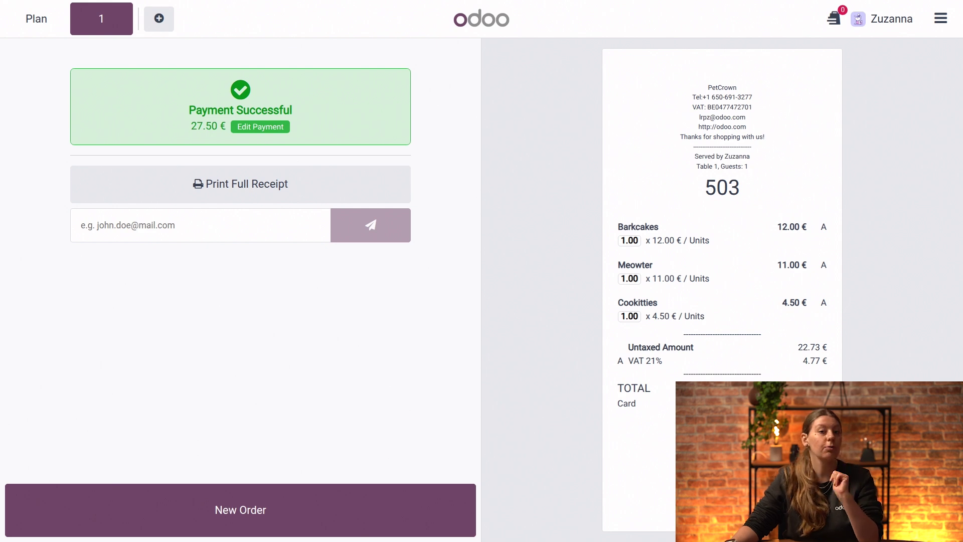
- Open the Orders list filtered to Paid orders only
{"action": "left_click", "coordinate": [940, 19]}
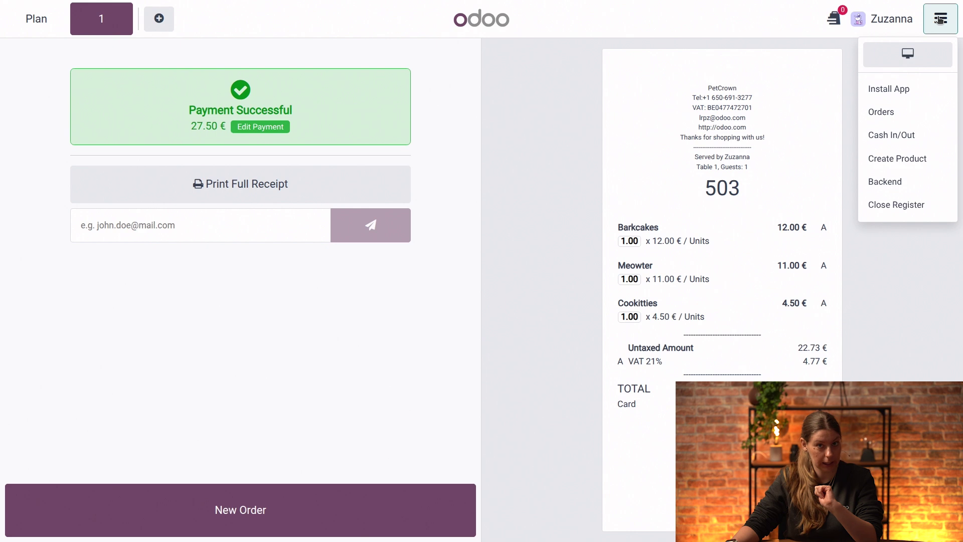
{"action": "left_click", "coordinate": [887, 115]}
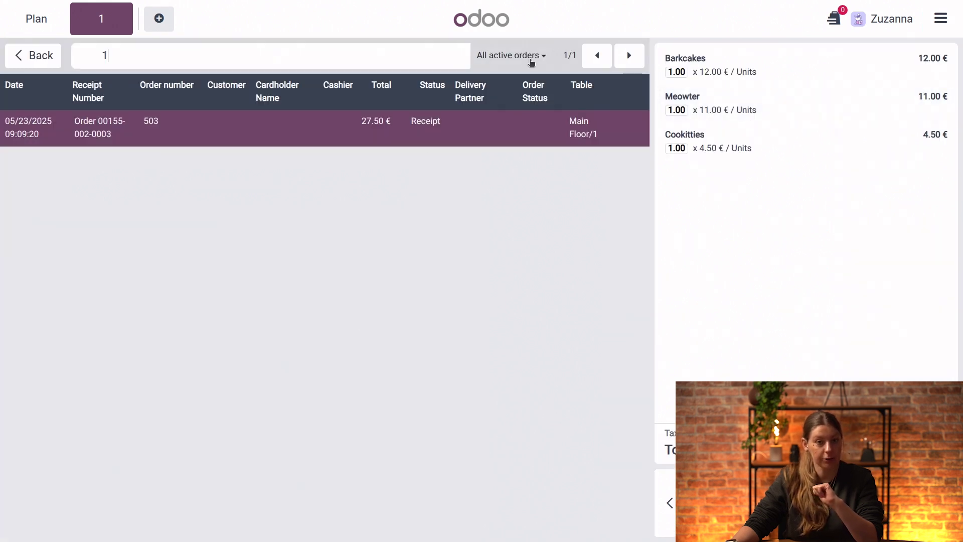
{"action": "left_click", "coordinate": [525, 57]}
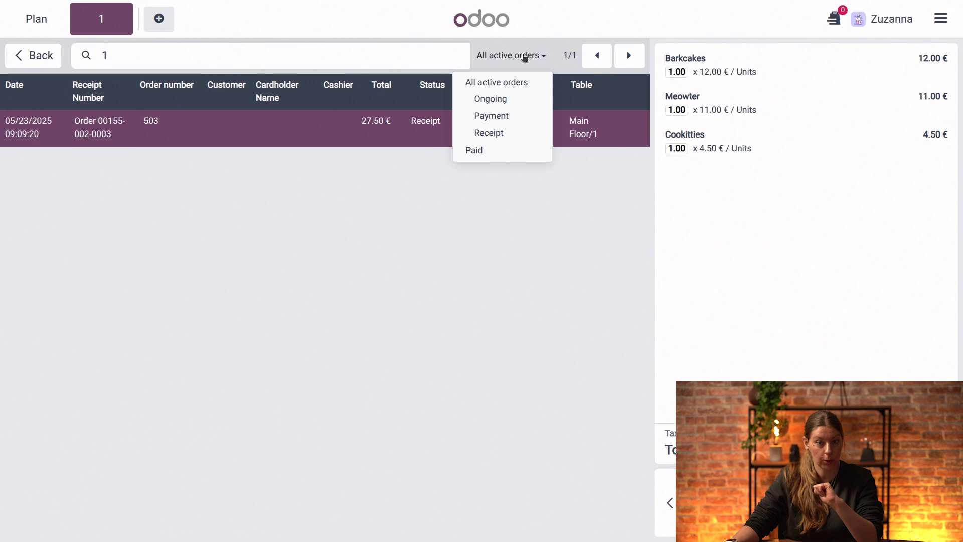
{"action": "left_click", "coordinate": [481, 151]}
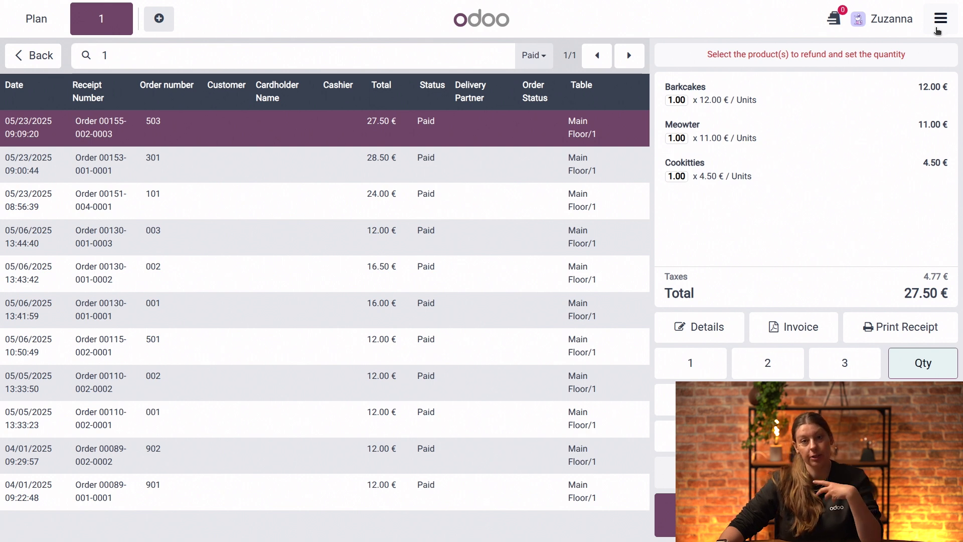
- Check and dismiss the Close Register summary, then switch to the Backend
{"action": "left_click", "coordinate": [938, 31]}
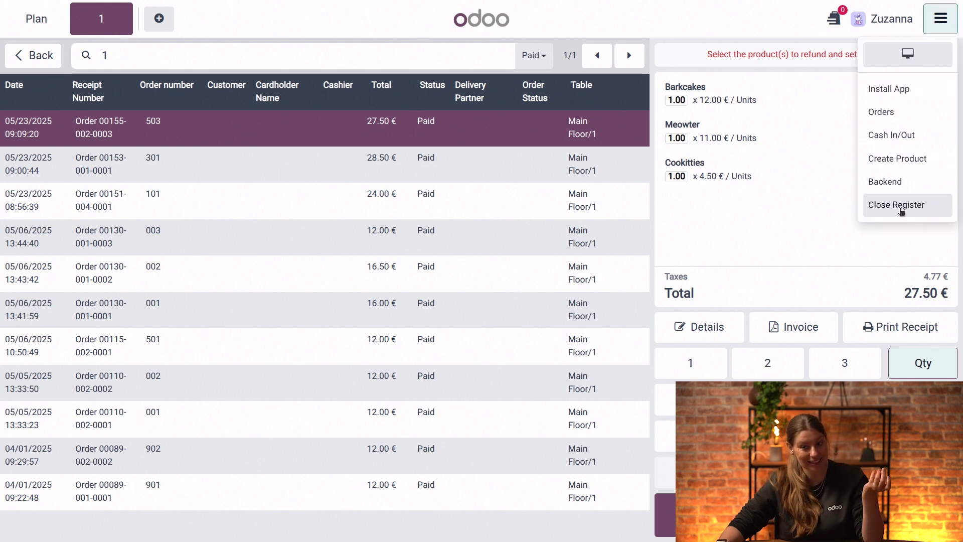
{"action": "left_click", "coordinate": [902, 211]}
{"action": "left_click", "coordinate": [307, 501]}
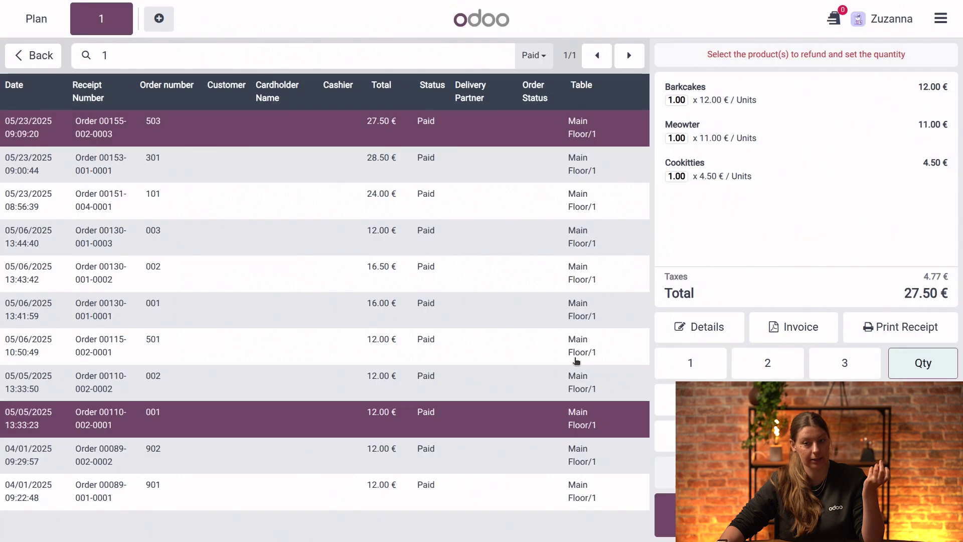
{"action": "left_click", "coordinate": [941, 18]}
{"action": "left_click", "coordinate": [888, 186]}
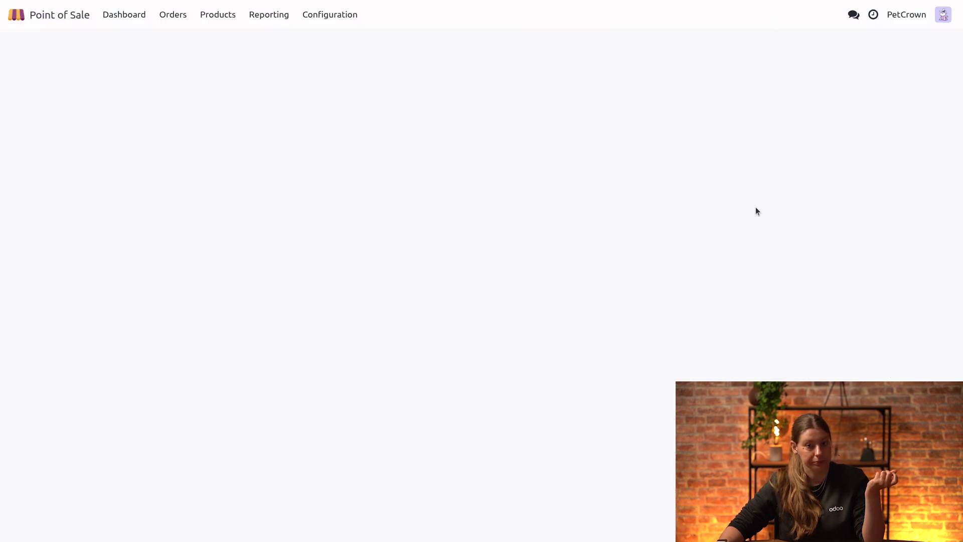
- Find Early Receipt Printing by searching 'early', enable and save it, then go back to the Dashboard
{"action": "left_click", "coordinate": [331, 14]}
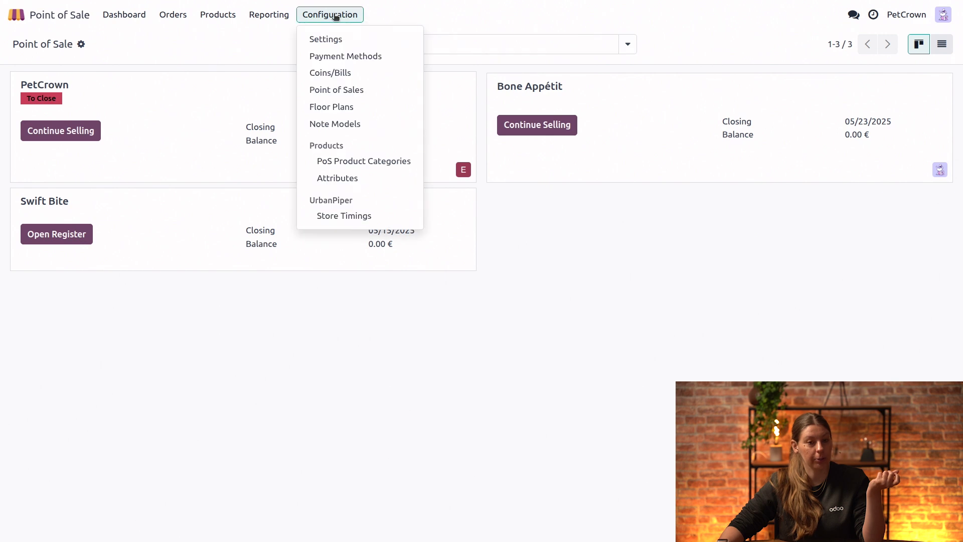
{"action": "left_click", "coordinate": [347, 39]}
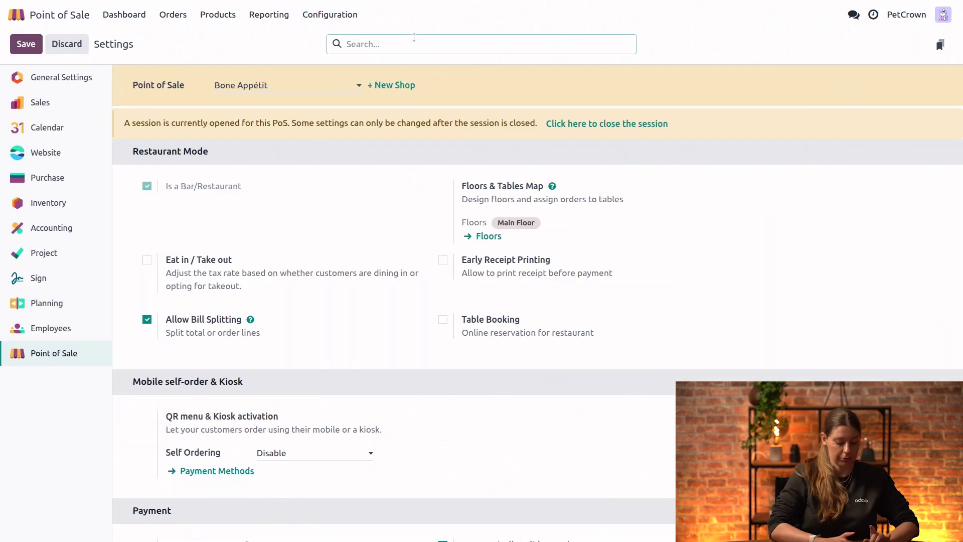
{"action": "type", "text": "early"}
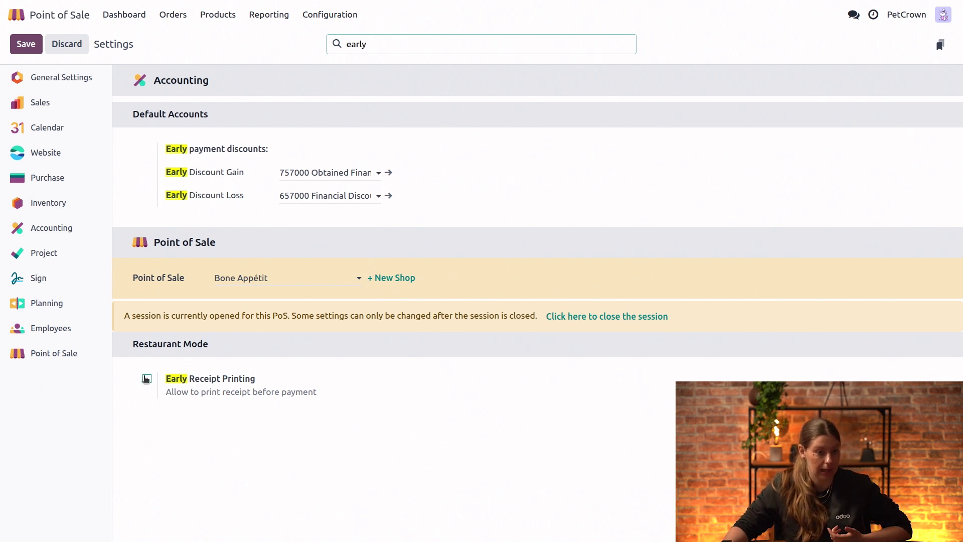
{"action": "left_click", "coordinate": [25, 48]}
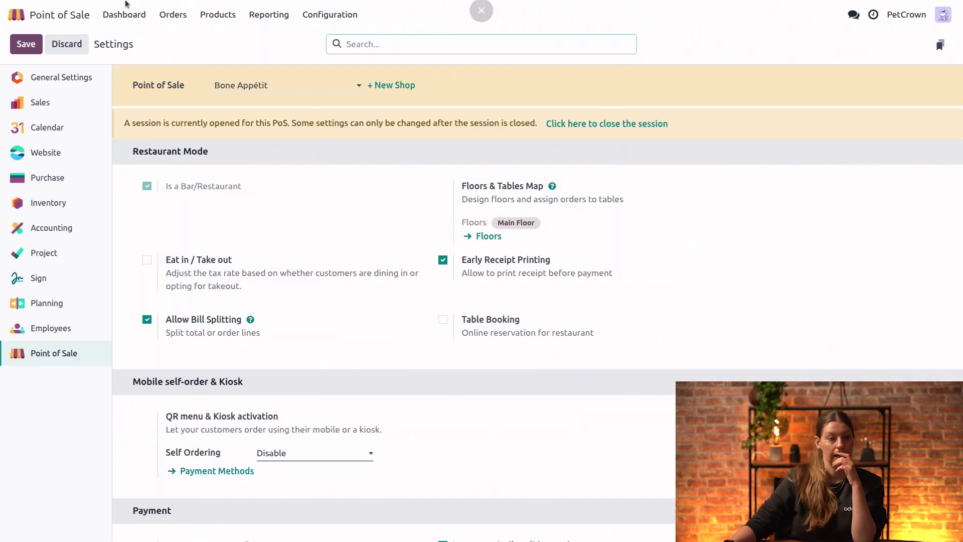
{"action": "left_click", "coordinate": [121, 14]}
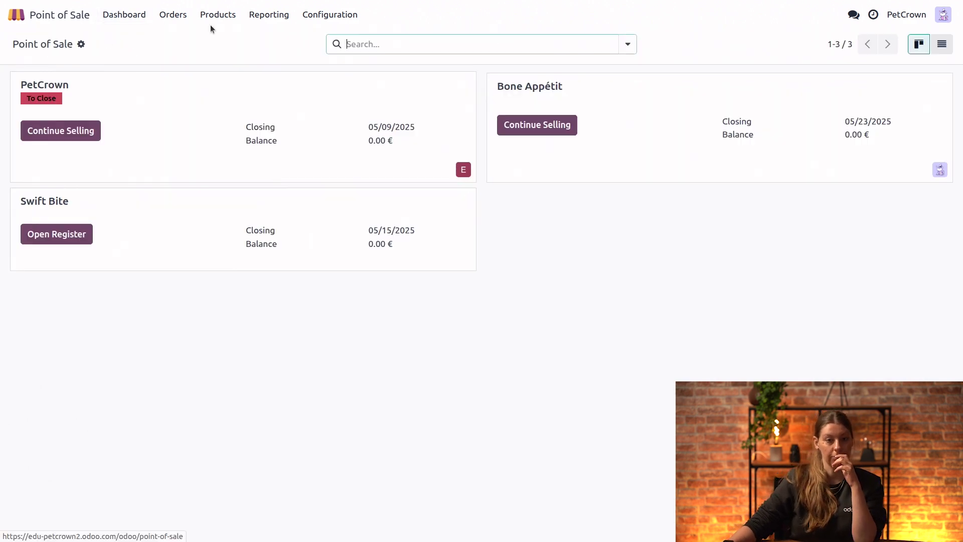
- Order a Burger, Cookitties and Espawresso at Bone Appétit table 3, then open Actions
{"action": "left_click", "coordinate": [535, 129]}
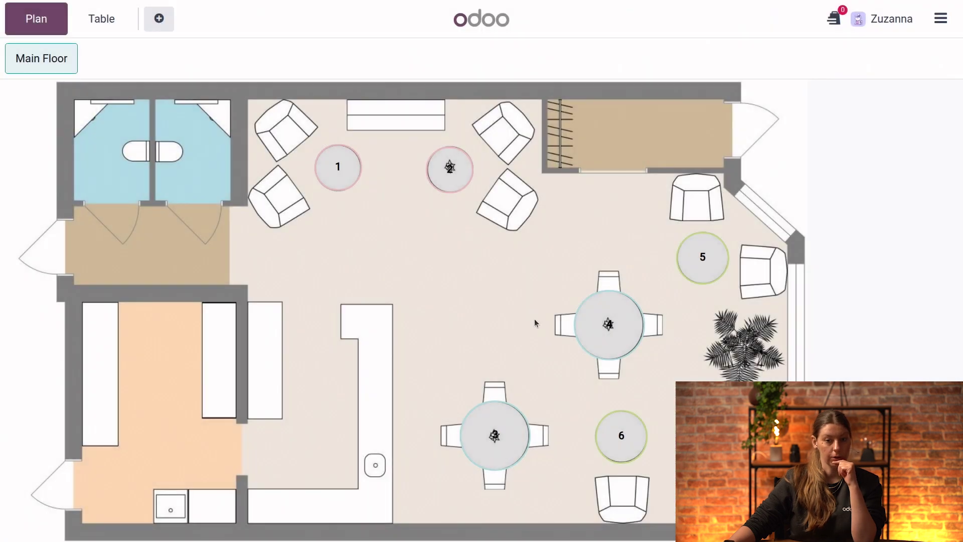
{"action": "left_click", "coordinate": [494, 436]}
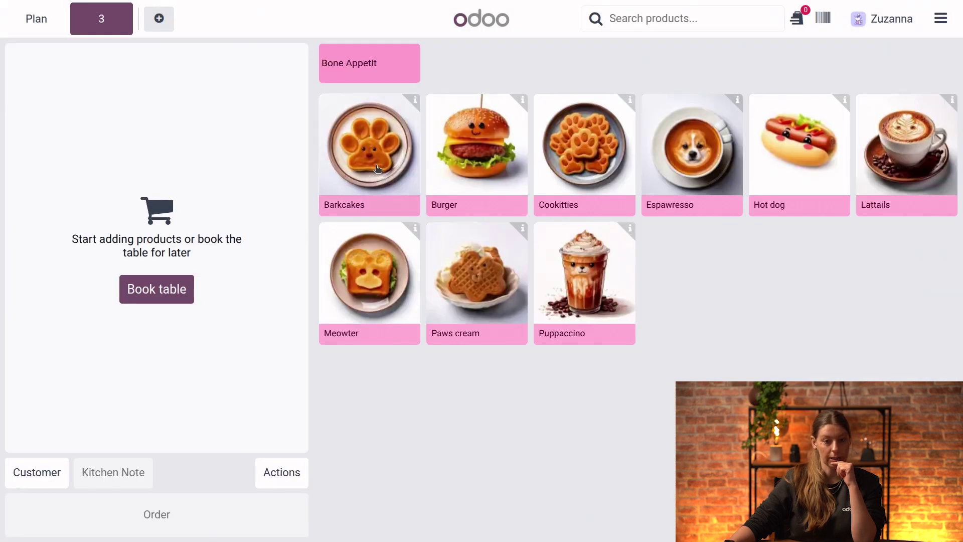
{"action": "left_click", "coordinate": [465, 163]}
{"action": "left_click", "coordinate": [573, 179]}
{"action": "left_click", "coordinate": [685, 163]}
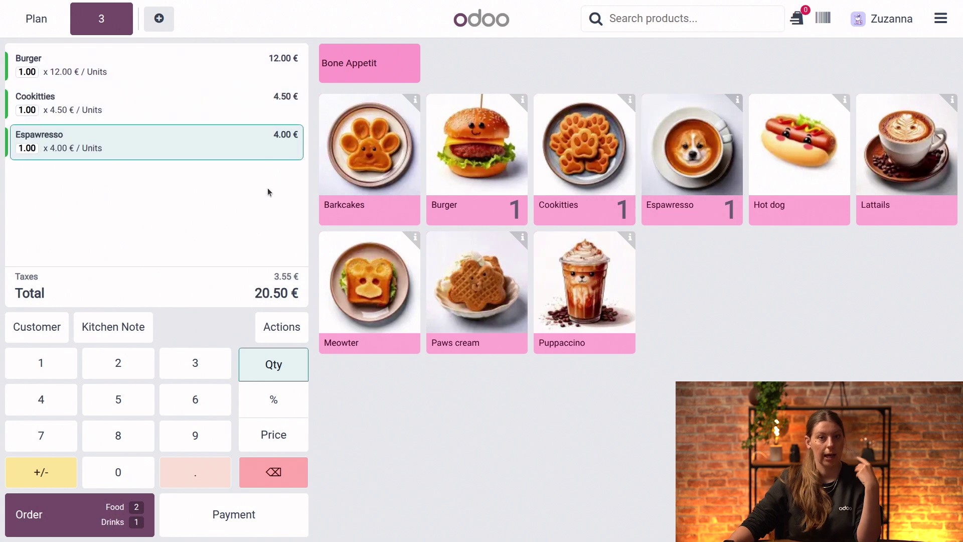
{"action": "left_click", "coordinate": [284, 328]}
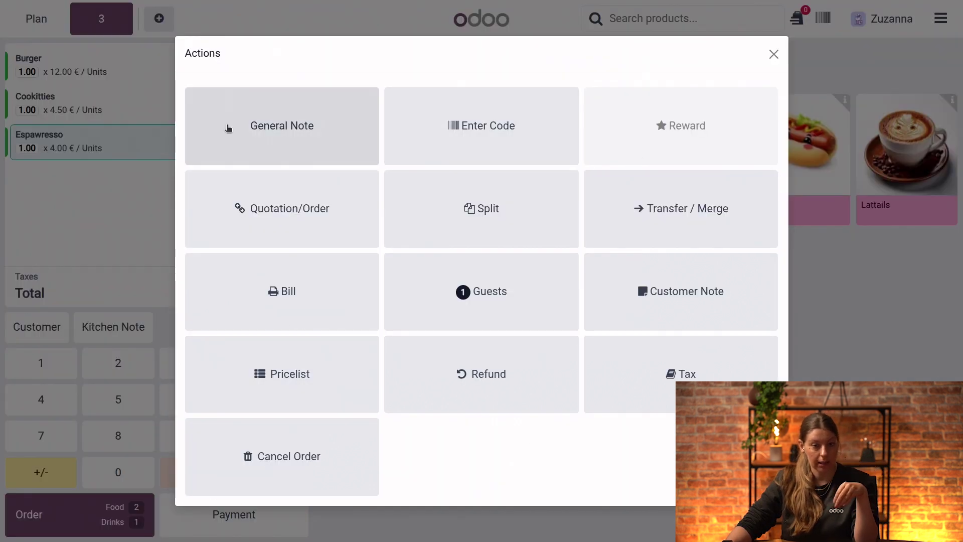
- Preview table 3's 20.50 € pro forma Bill and scroll through it
{"action": "left_click", "coordinate": [275, 299]}
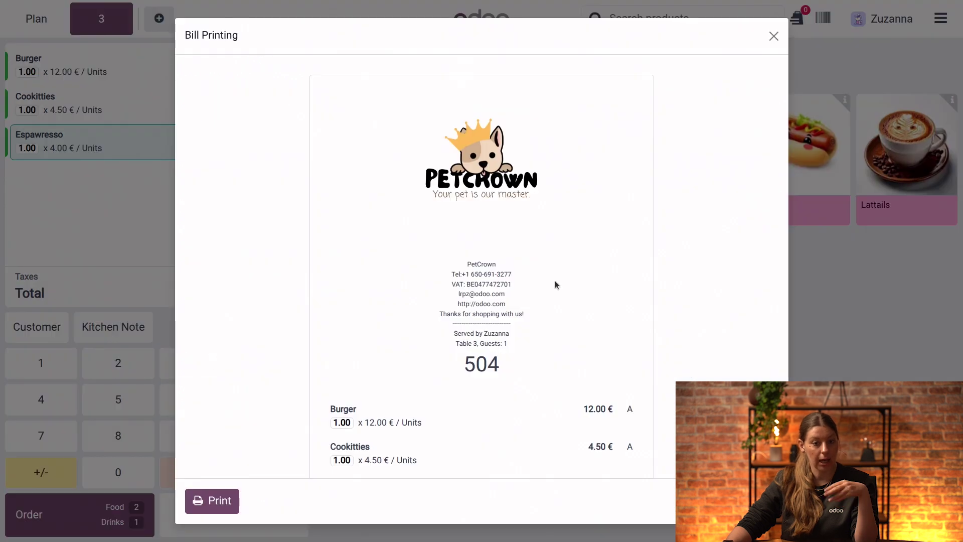
{"action": "scroll", "coordinate": [516, 300], "scroll_direction": "down", "scroll_amount": 5}
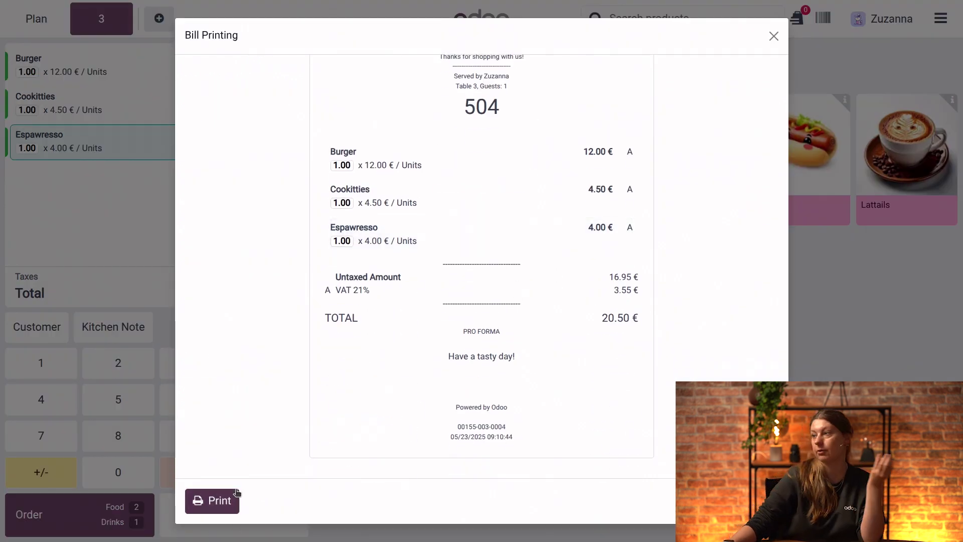
{"action": "scroll", "coordinate": [392, 378], "scroll_direction": "up", "scroll_amount": 5}
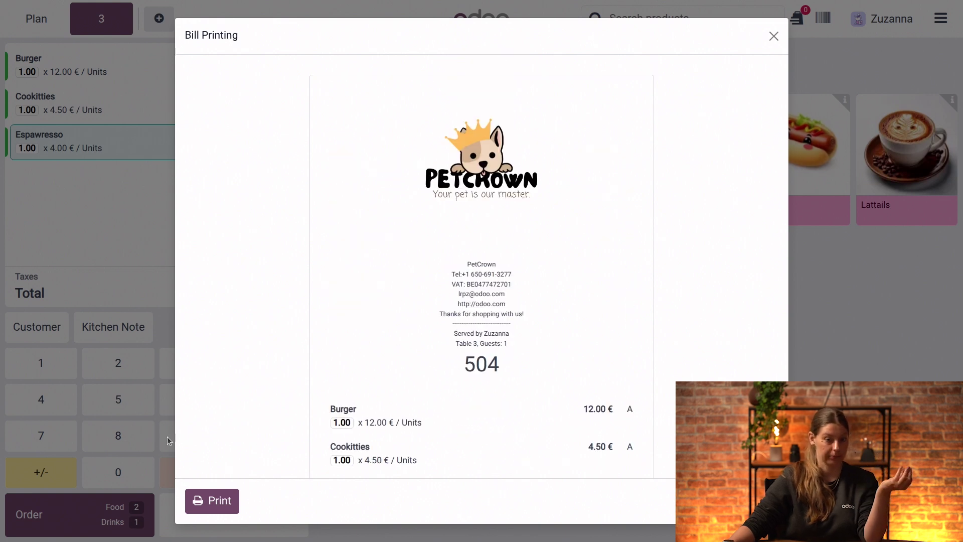